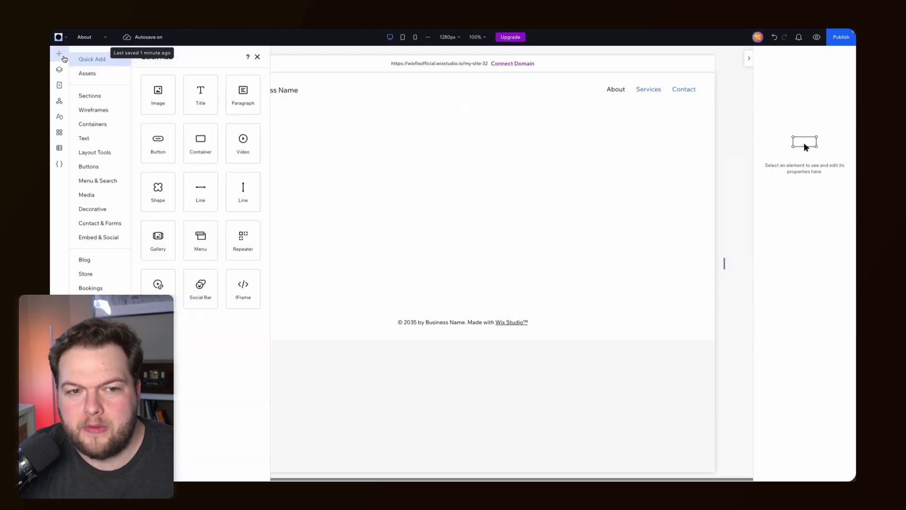
- Drag a Get Started button from the Buttons designs into the section and make its background blue
{"action": "left_click", "coordinate": [89, 171]}
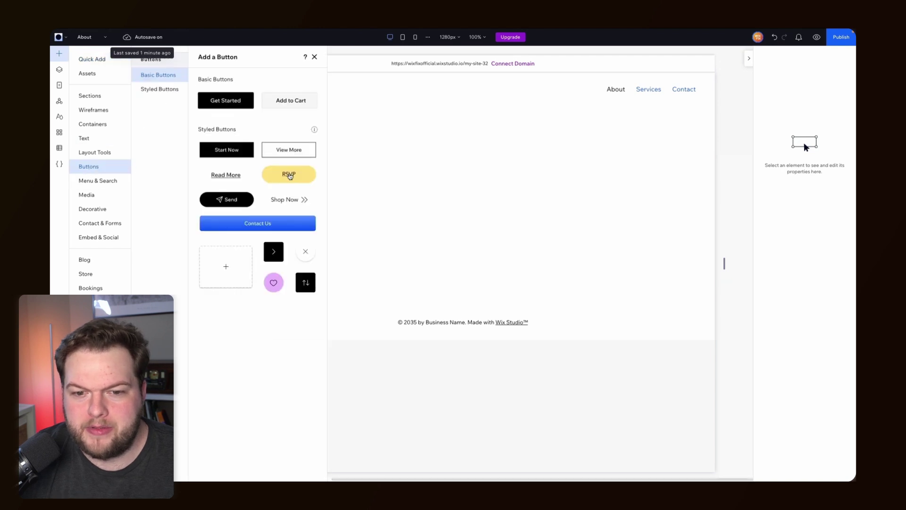
{"action": "left_click_drag", "start_coordinate": [288, 175], "coordinate": [461, 185]}
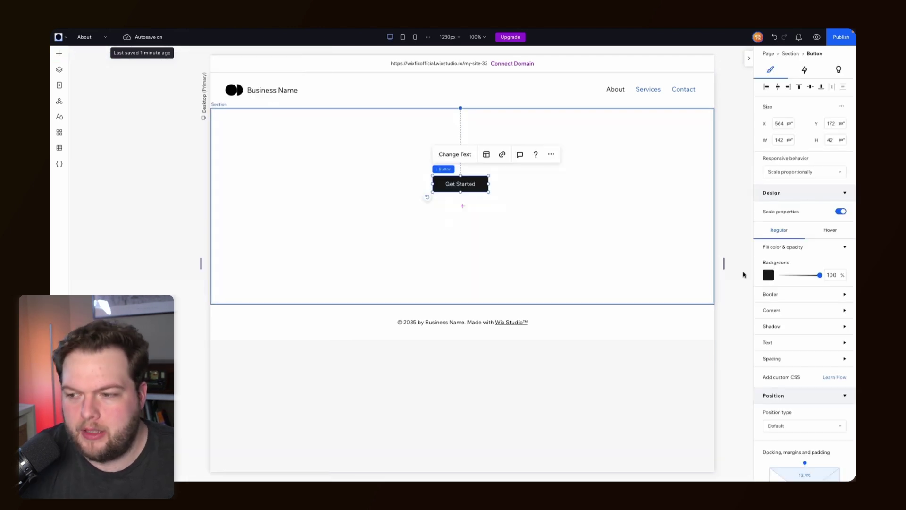
{"action": "left_click", "coordinate": [768, 276]}
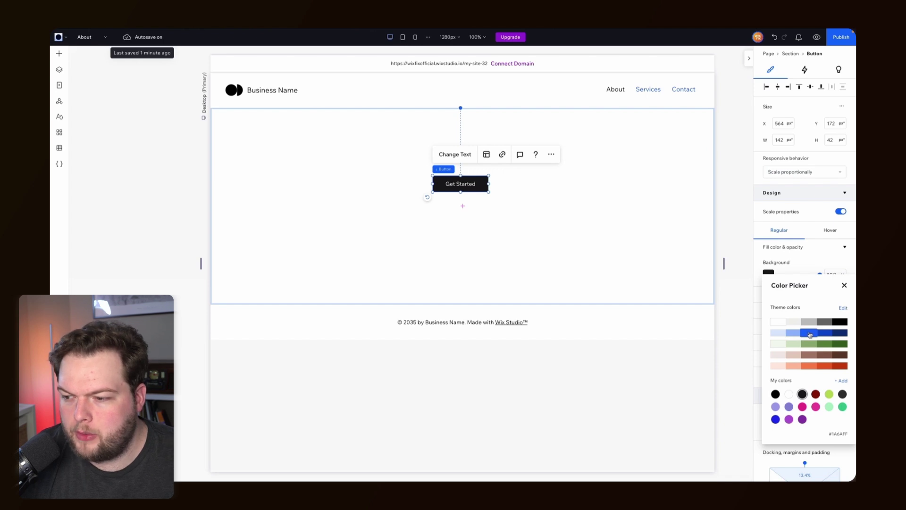
{"action": "left_click", "coordinate": [809, 333]}
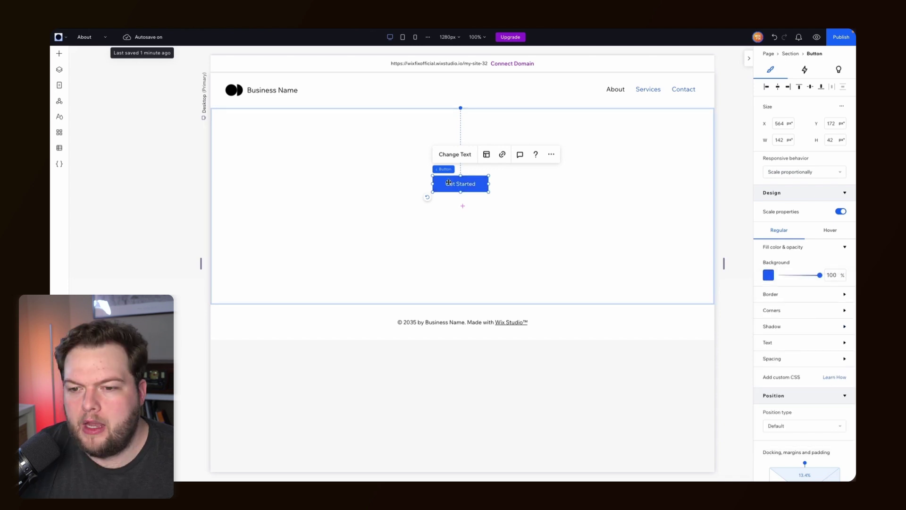
- Duplicate the button with Ctrl+D into four stacked copies, then confirm the first one is still blue
{"action": "key", "text": "ctrl+d"}
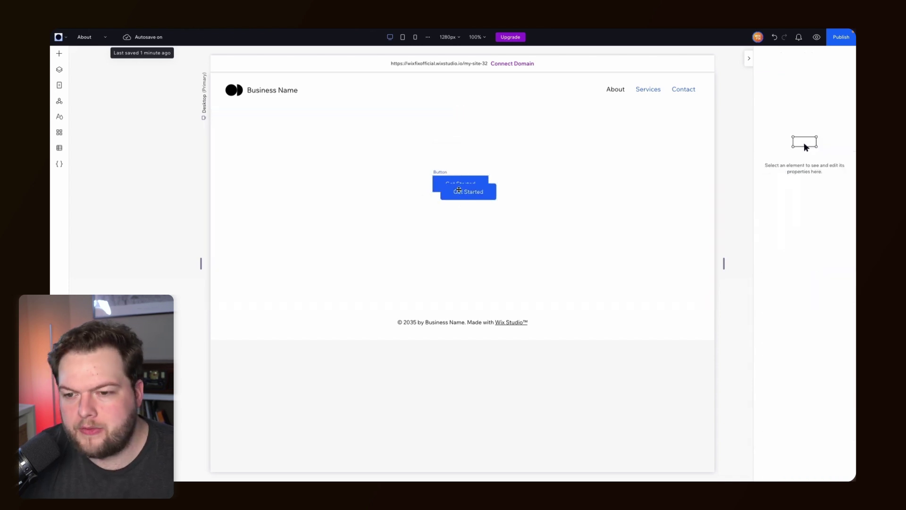
{"action": "left_click_drag", "start_coordinate": [453, 189], "coordinate": [451, 209]}
{"action": "key", "text": "ctrl+d"}
{"action": "key", "text": "ctrl+d"}
{"action": "left_click", "coordinate": [649, 252]}
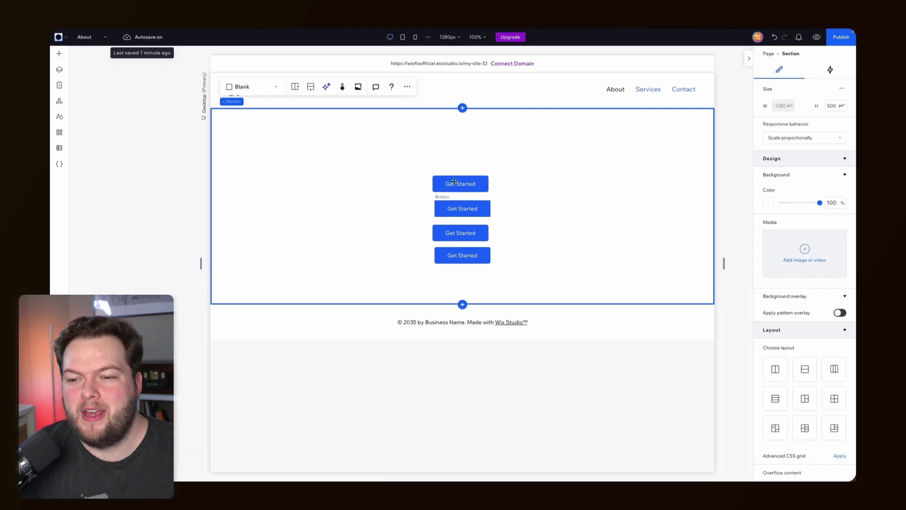
{"action": "left_click", "coordinate": [455, 180]}
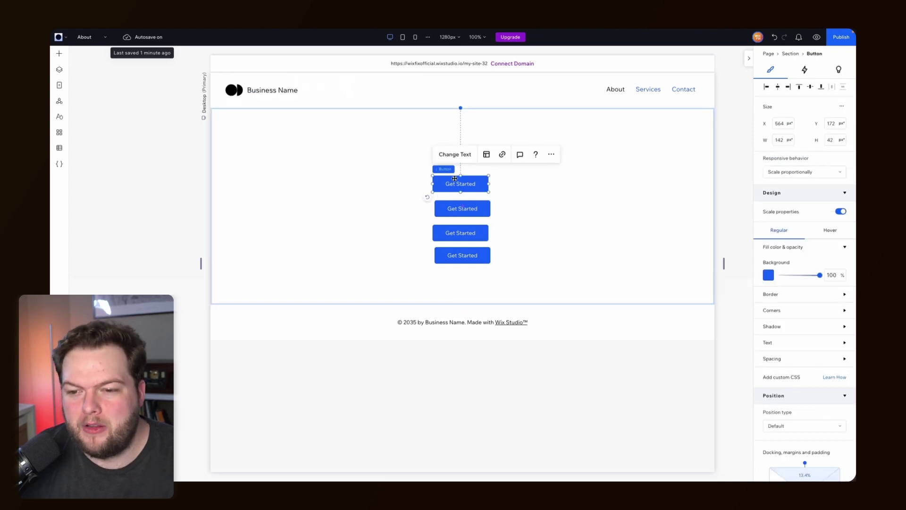
{"action": "left_click", "coordinate": [768, 275]}
{"action": "left_click", "coordinate": [640, 250]}
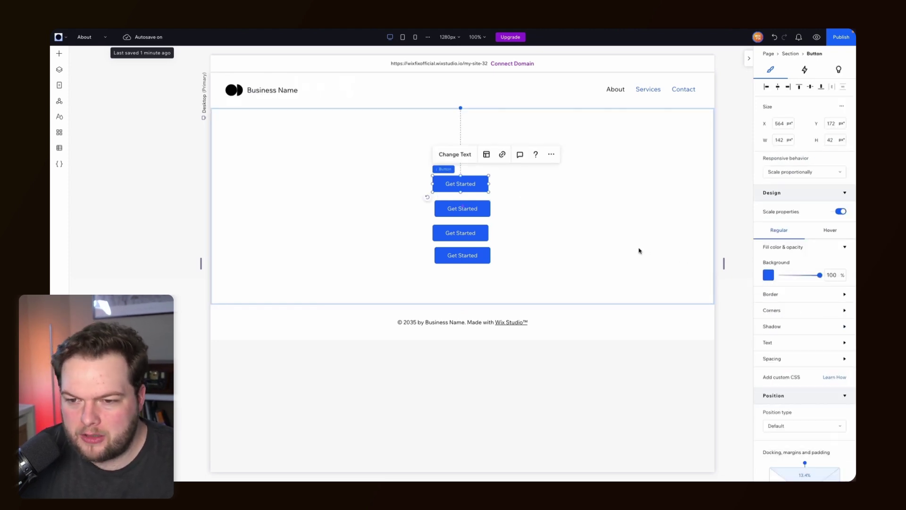
{"action": "left_click", "coordinate": [543, 198]}
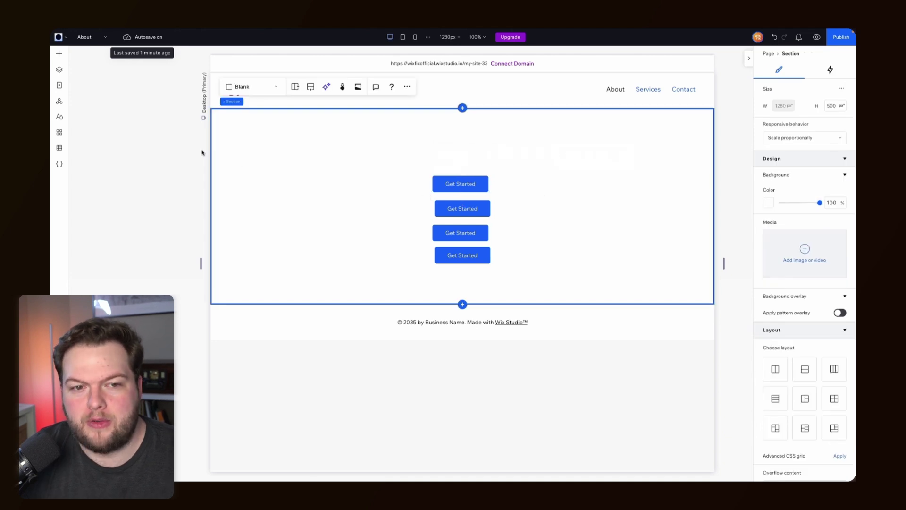
- Set the site's Action Colors range to green #5BF0AD in Site Styles and apply it
{"action": "left_click", "coordinate": [62, 119]}
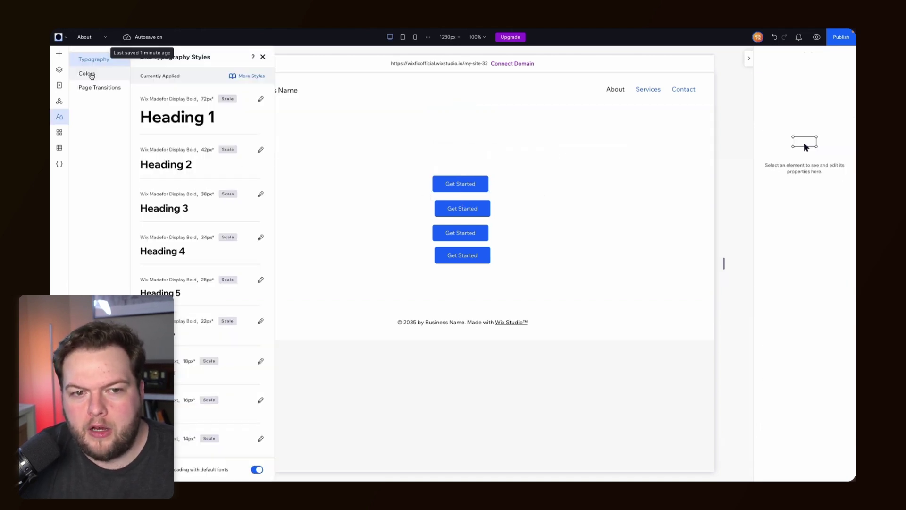
{"action": "left_click", "coordinate": [92, 76]}
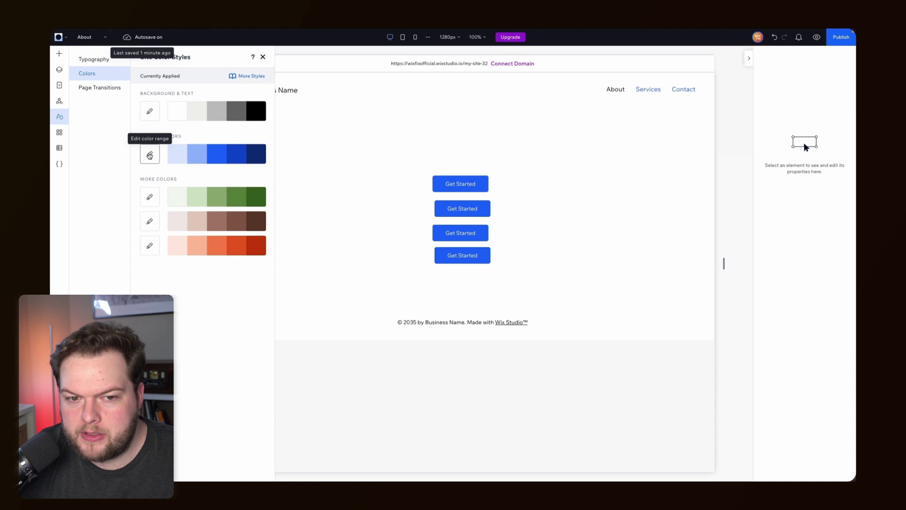
{"action": "left_click", "coordinate": [149, 156]}
{"action": "type", "text": "#65E4AB"}
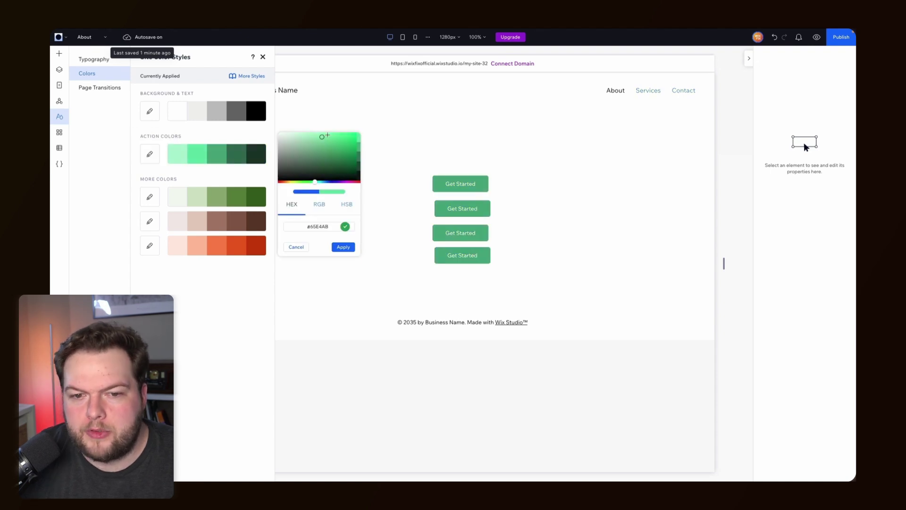
{"action": "left_click", "coordinate": [327, 134]}
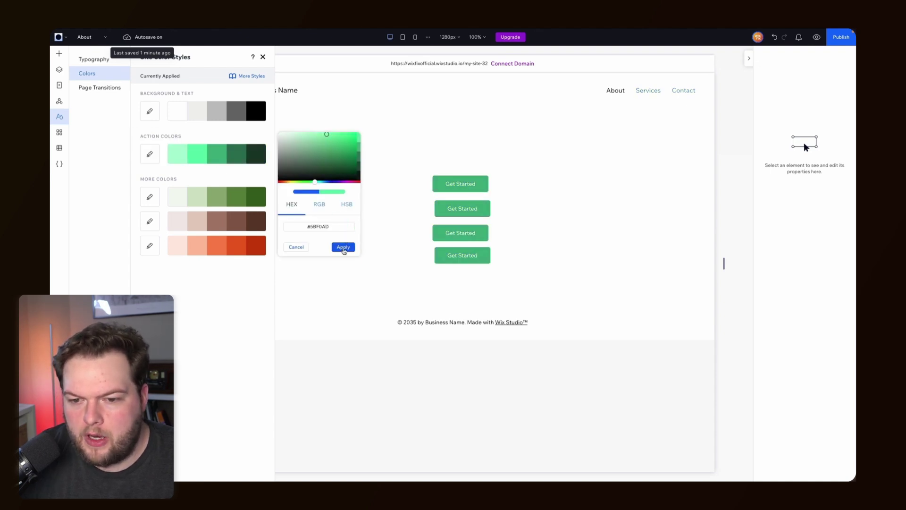
{"action": "left_click", "coordinate": [344, 248]}
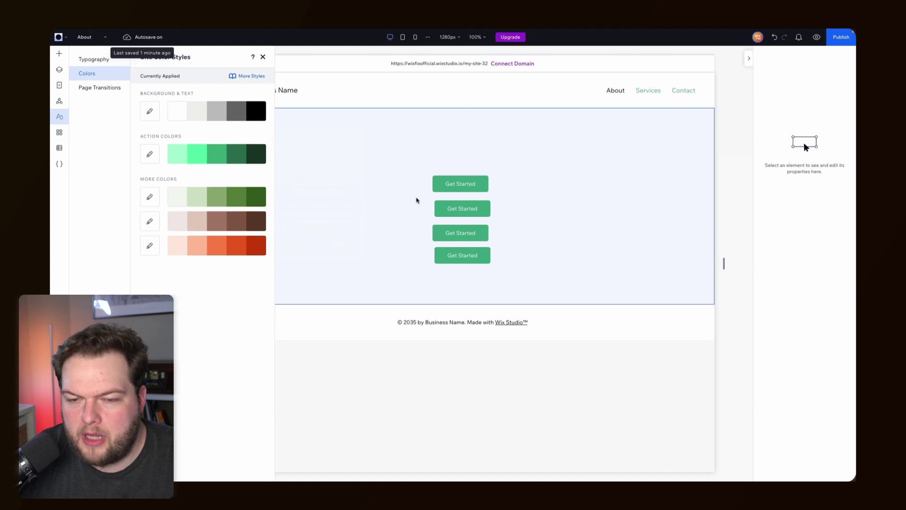
{"action": "left_click", "coordinate": [531, 277]}
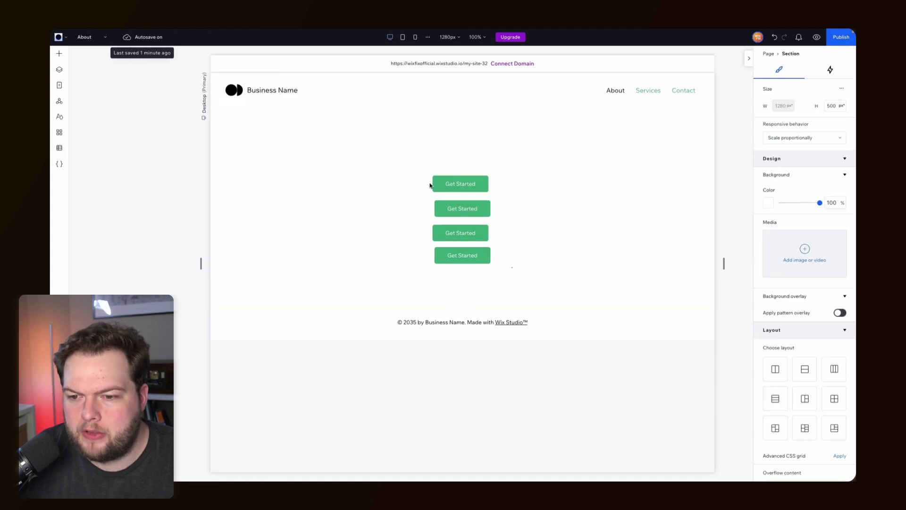
{"action": "left_click", "coordinate": [415, 164]}
- Marquee-select the four Get Started buttons in the middle section and delete them
{"action": "left_click", "coordinate": [422, 162]}
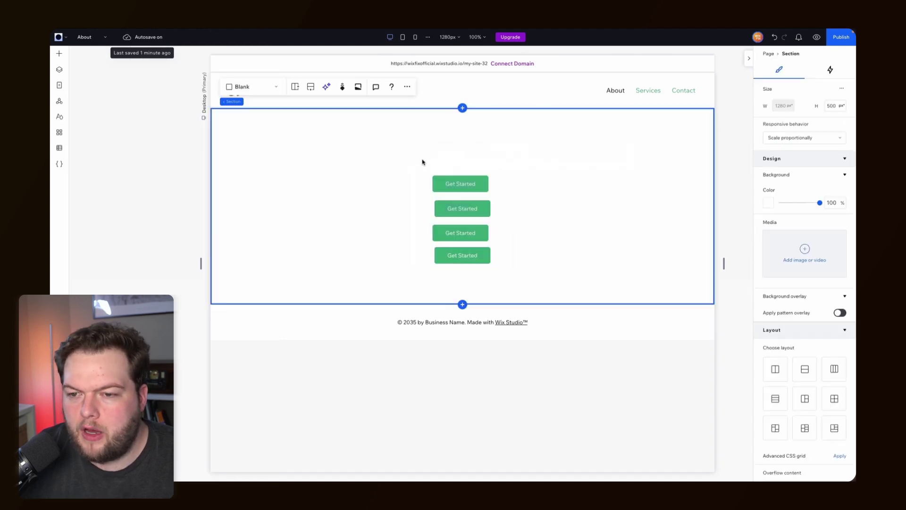
{"action": "left_click", "coordinate": [647, 91]}
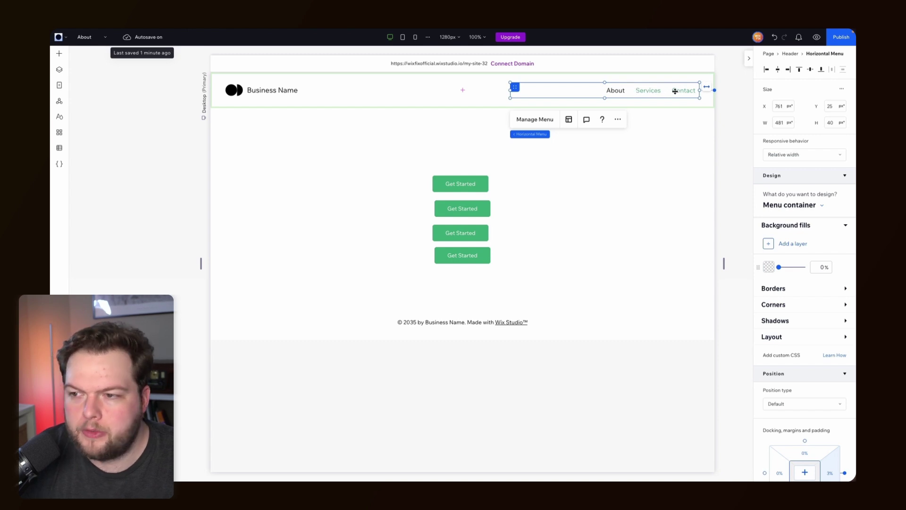
{"action": "left_click", "coordinate": [641, 168]}
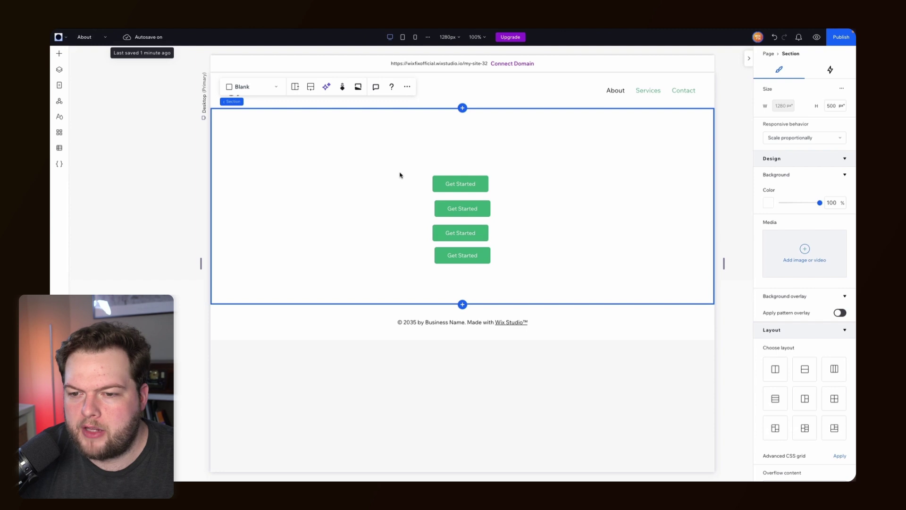
{"action": "left_click_drag", "start_coordinate": [407, 167], "coordinate": [519, 281]}
{"action": "key", "text": "Delete"}
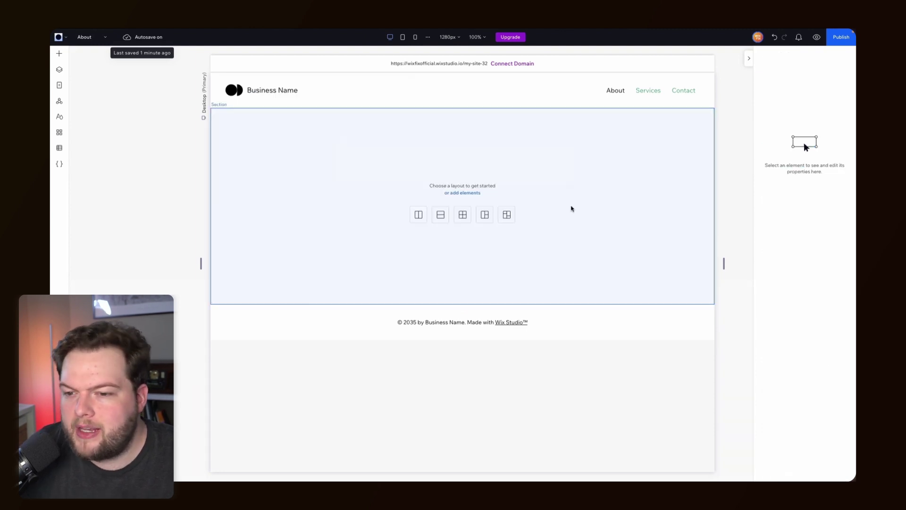
- Drag a Heading 2 text into the section and copy it twice into three stacked headings
{"action": "left_click", "coordinate": [59, 55]}
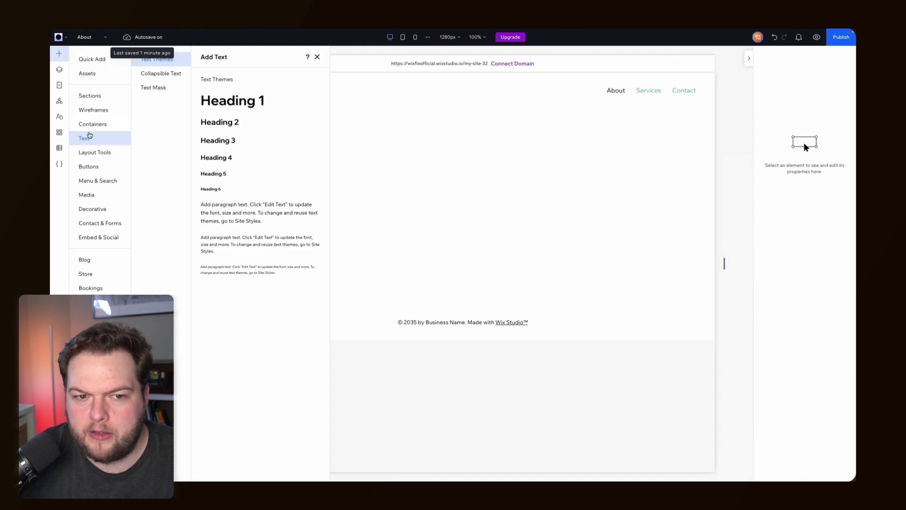
{"action": "left_click_drag", "start_coordinate": [205, 123], "coordinate": [473, 151]}
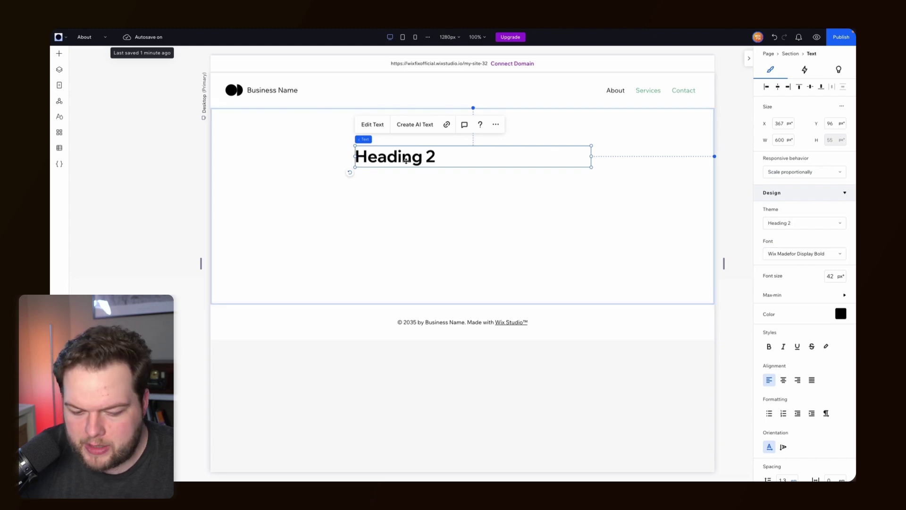
{"action": "left_click_drag", "start_coordinate": [406, 160], "coordinate": [398, 185]}
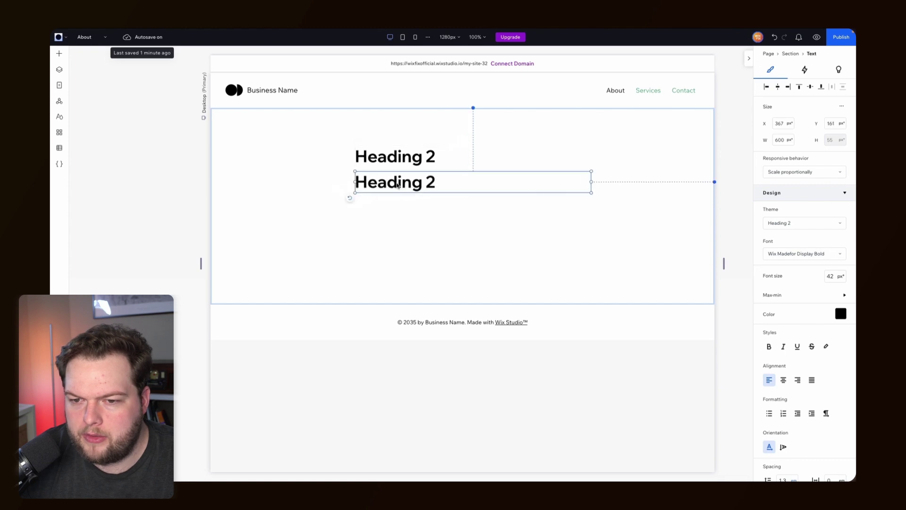
{"action": "key", "text": "ctrl+d"}
{"action": "left_click", "coordinate": [641, 255]}
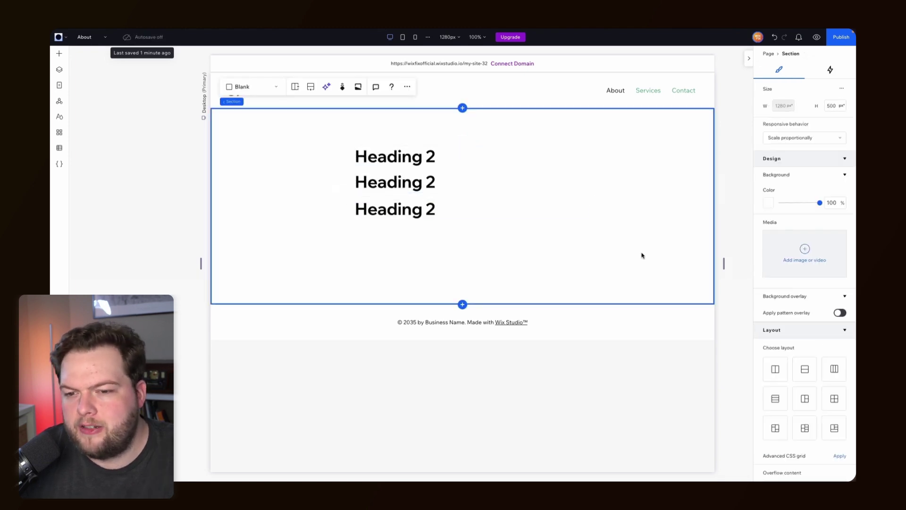
{"action": "left_click", "coordinate": [385, 153]}
{"action": "left_click", "coordinate": [422, 181]}
{"action": "left_click", "coordinate": [415, 209]}
{"action": "left_click", "coordinate": [392, 156]}
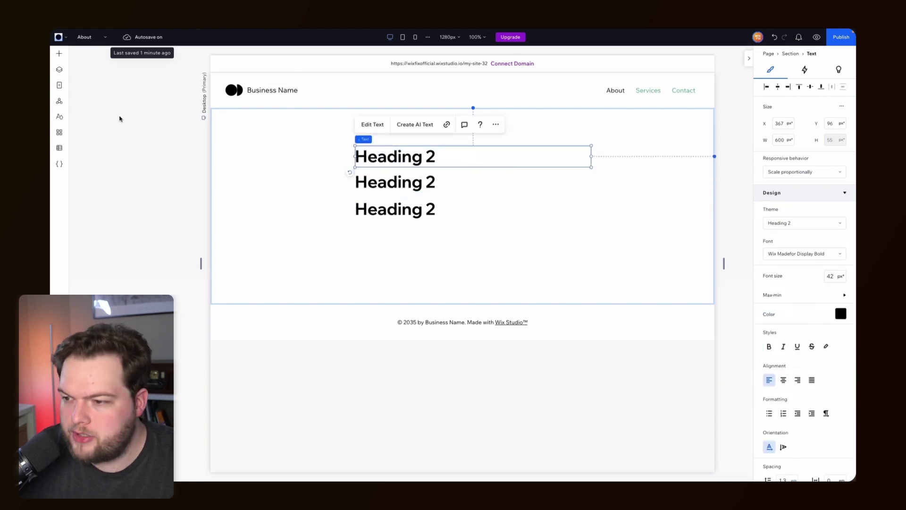
- Change the Heading 2 typography theme's font to Aeonik Regular in Site Styles and apply it
{"action": "left_click", "coordinate": [60, 117]}
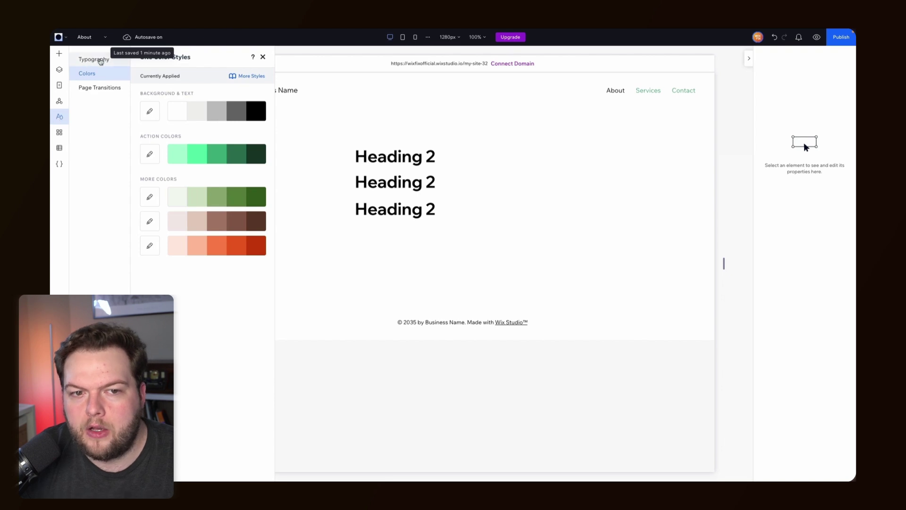
{"action": "left_click", "coordinate": [94, 60]}
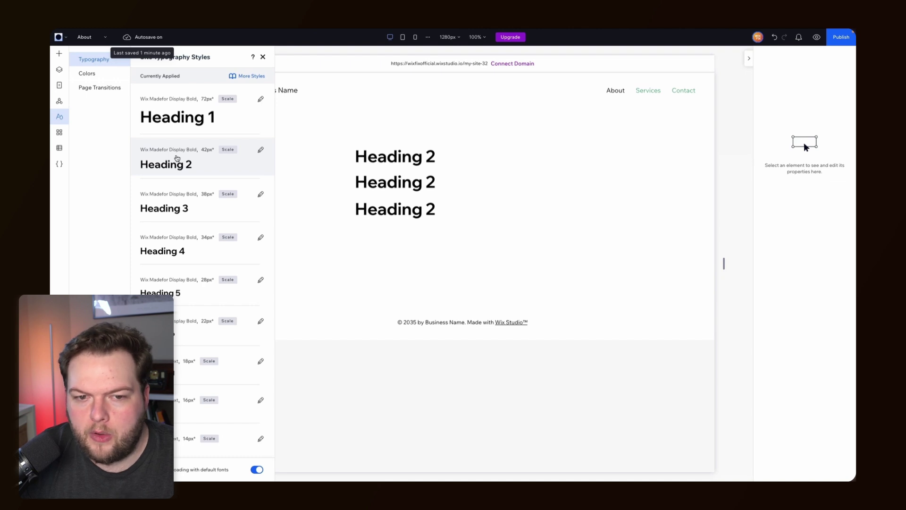
{"action": "left_click", "coordinate": [177, 158]}
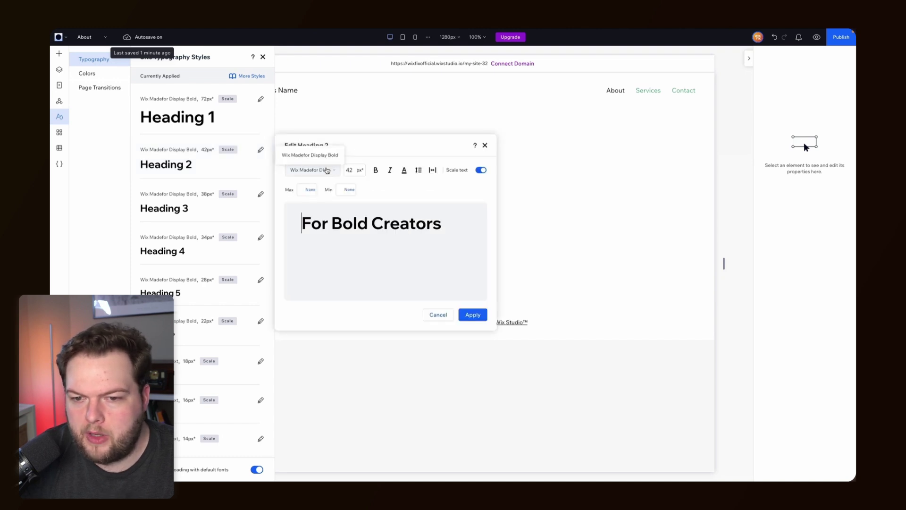
{"action": "left_click", "coordinate": [327, 170]}
{"action": "scroll", "coordinate": [336, 292], "scroll_direction": "down", "scroll_amount": 10}
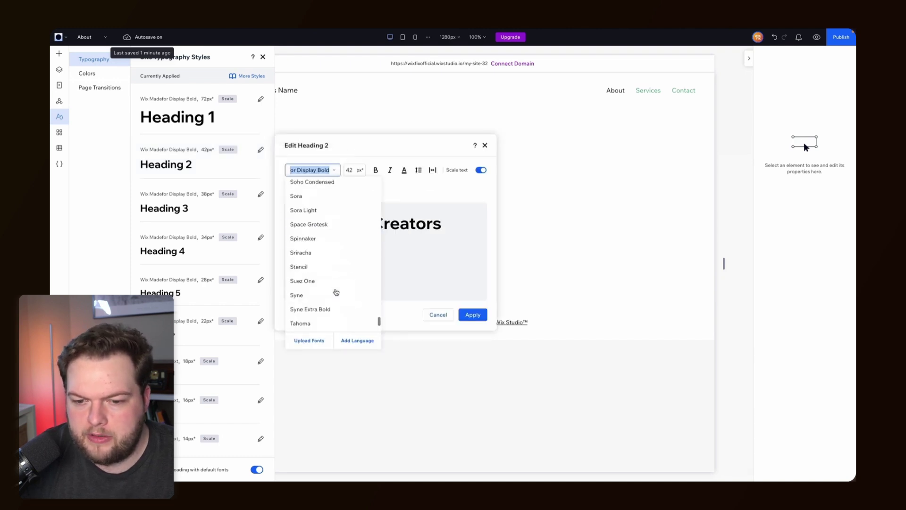
{"action": "scroll", "coordinate": [336, 292], "scroll_direction": "up", "scroll_amount": 15}
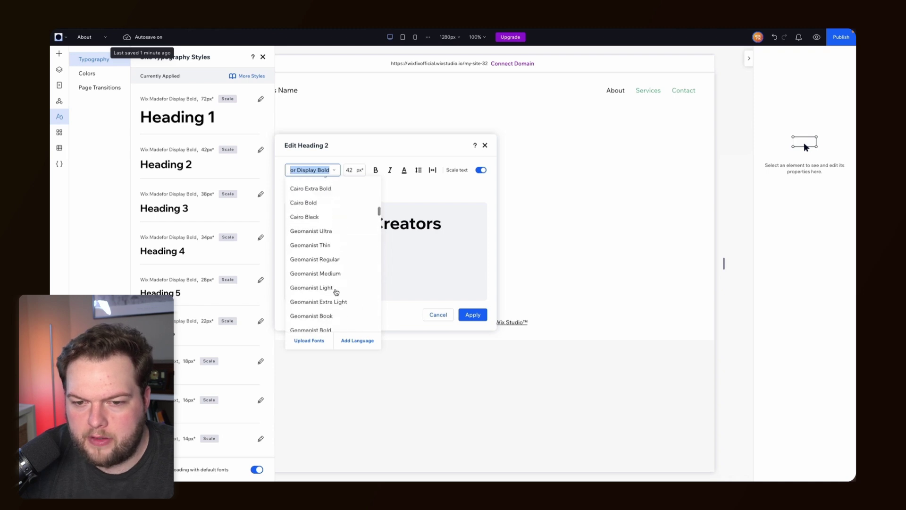
{"action": "left_click", "coordinate": [310, 196]}
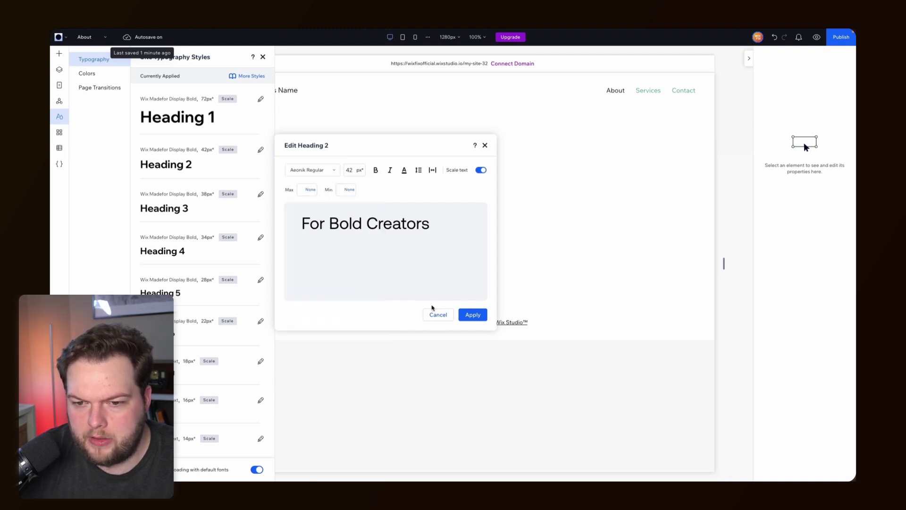
{"action": "left_click", "coordinate": [474, 315]}
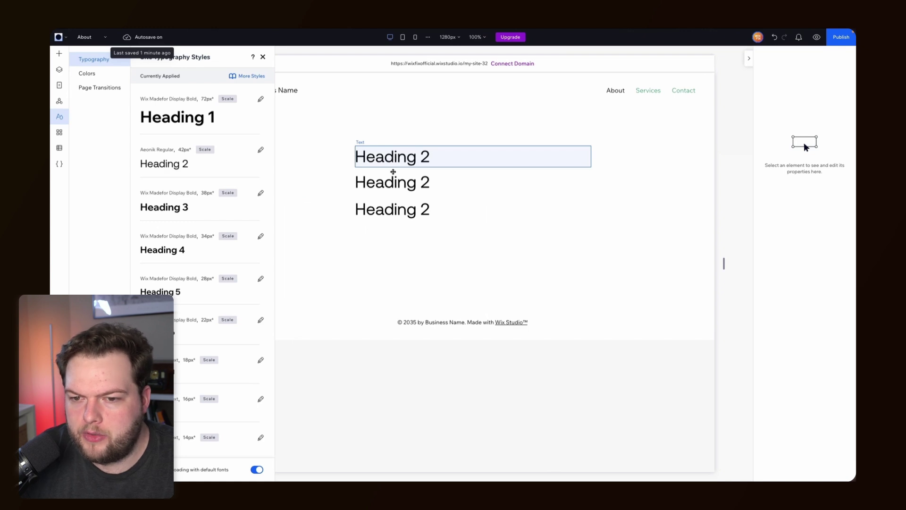
{"action": "left_click", "coordinate": [391, 182]}
{"action": "left_click", "coordinate": [397, 212]}
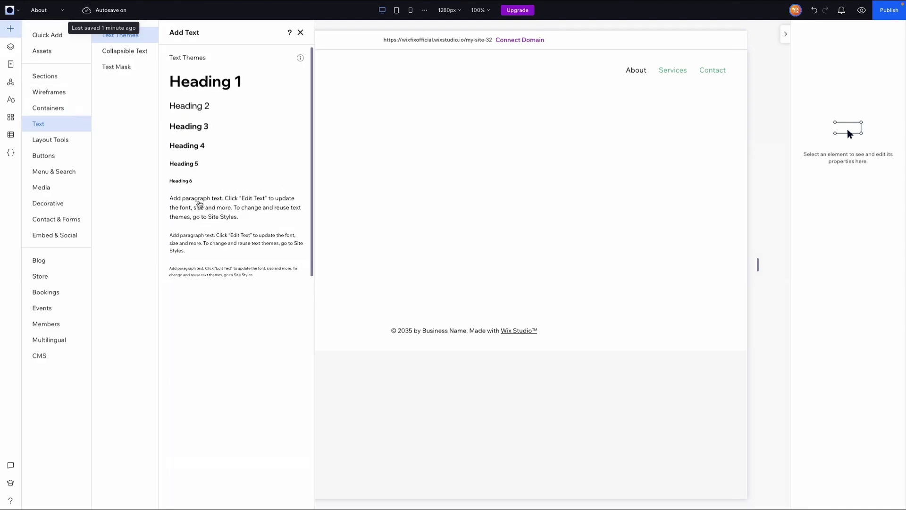
- Drag a Paragraph 1 text box into the section, then stretch the canvas wider to preview scaling
{"action": "left_click_drag", "start_coordinate": [197, 202], "coordinate": [463, 188]}
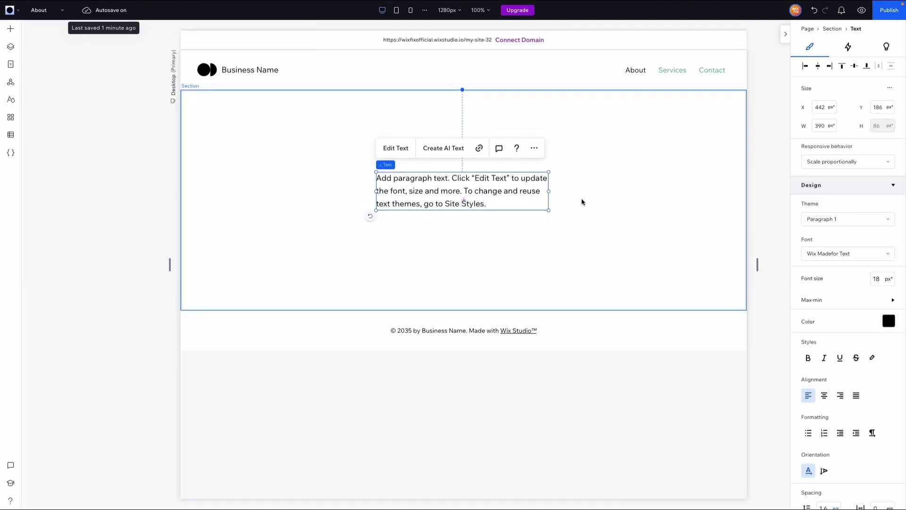
{"action": "left_click_drag", "start_coordinate": [169, 267], "coordinate": [26, 265]}
{"action": "left_click", "coordinate": [382, 10]}
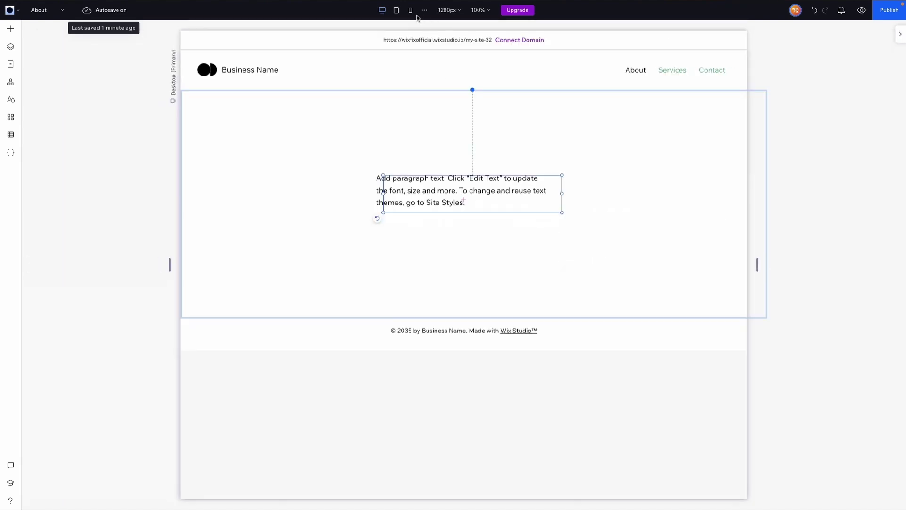
{"action": "left_click", "coordinate": [410, 9]}
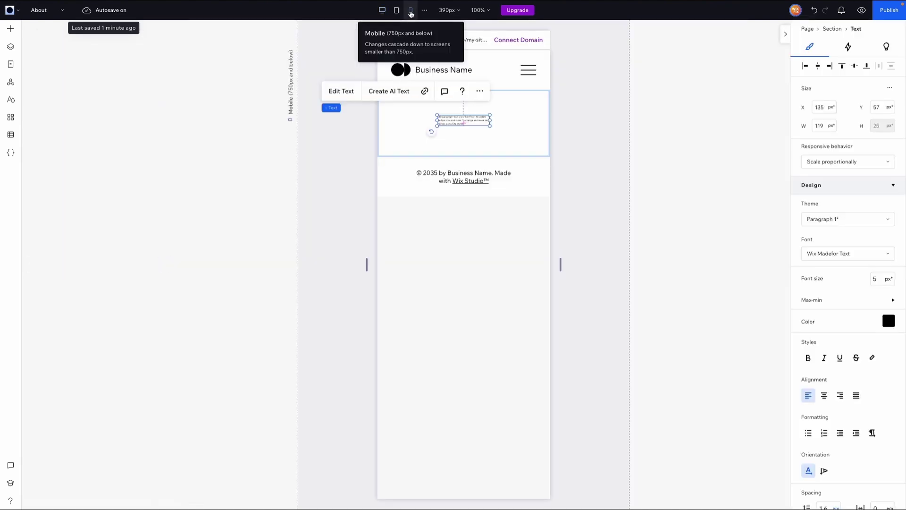
{"action": "left_click", "coordinate": [524, 131]}
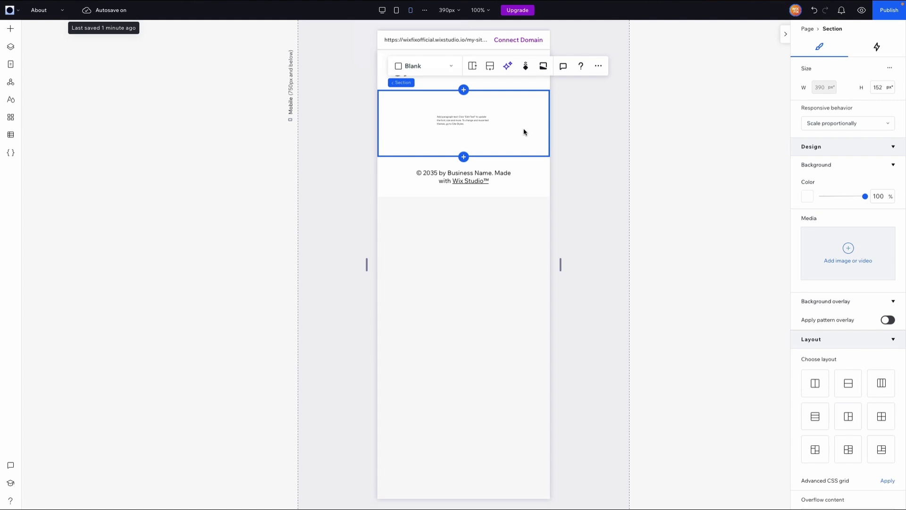
{"action": "left_click", "coordinate": [455, 122]}
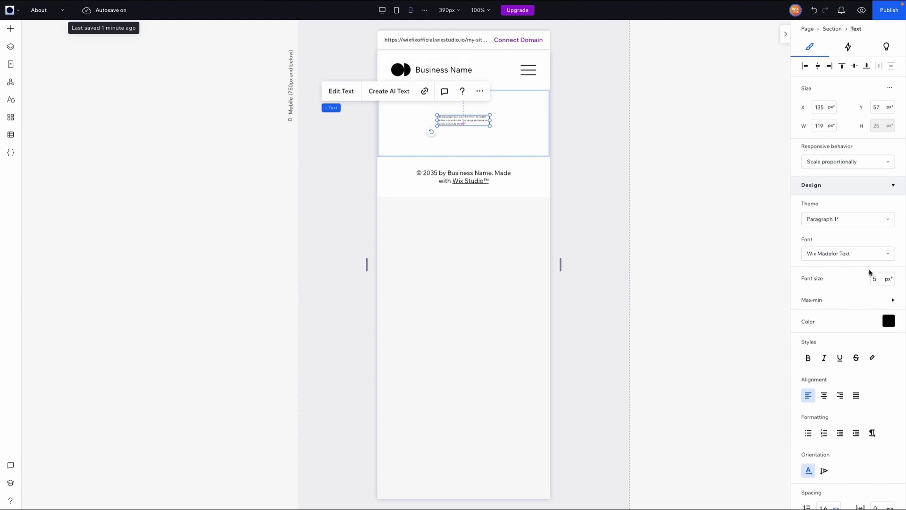
{"action": "left_click", "coordinate": [877, 278]}
{"action": "key", "text": "Return"}
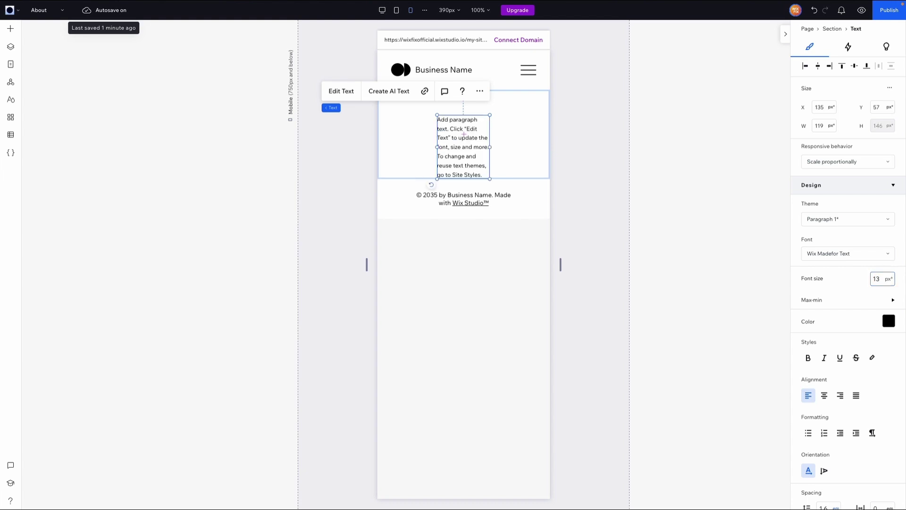
{"action": "key", "text": "ctrl+z"}
{"action": "left_click", "coordinate": [383, 10]}
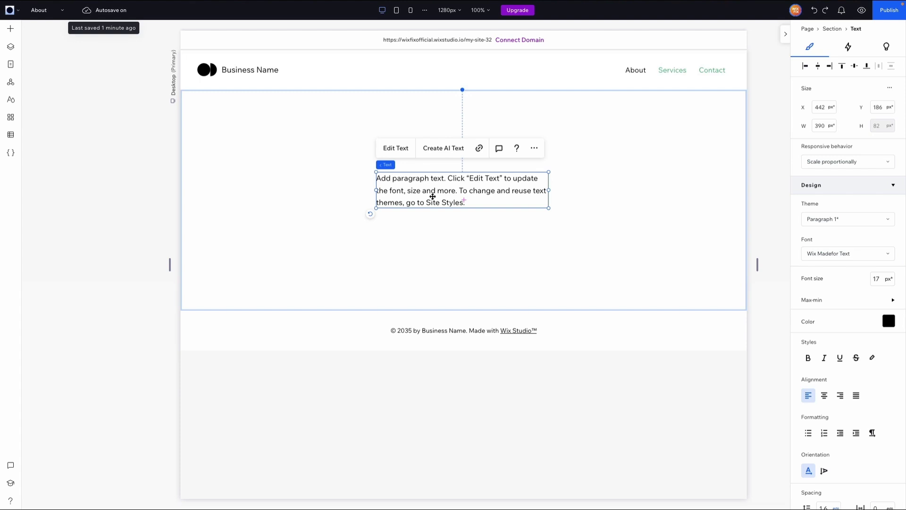
- Move the paragraph slightly lower and give it a 13px minimum font size
{"action": "mouse_move", "coordinate": [411, 191]}
{"action": "left_mouse_down"}
{"action": "mouse_move", "coordinate": [462, 212]}
{"action": "mouse_move", "coordinate": [418, 206]}
{"action": "left_mouse_up"}
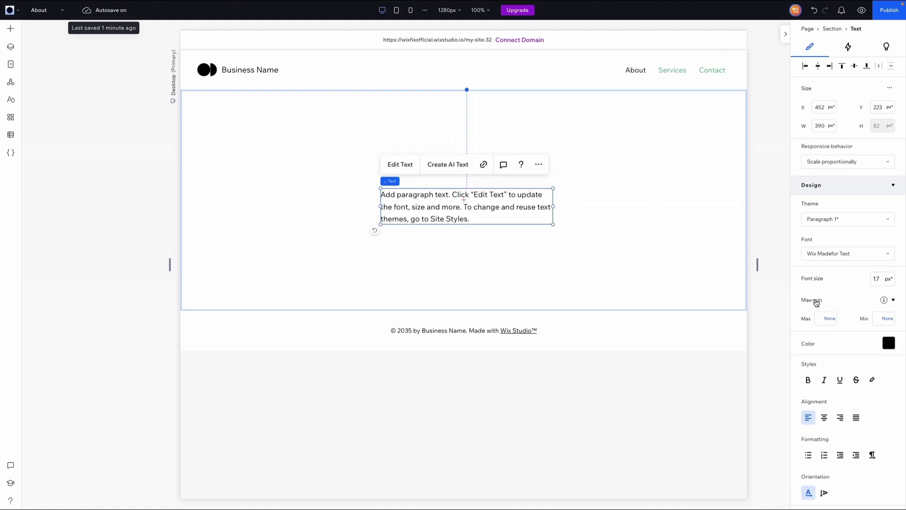
{"action": "left_click", "coordinate": [813, 302]}
{"action": "left_click", "coordinate": [877, 319]}
{"action": "type", "text": "13"}
{"action": "key", "text": "Return"}
- Widen the paragraph's text box in the Mobile layout, then return to Desktop
{"action": "left_click", "coordinate": [411, 11]}
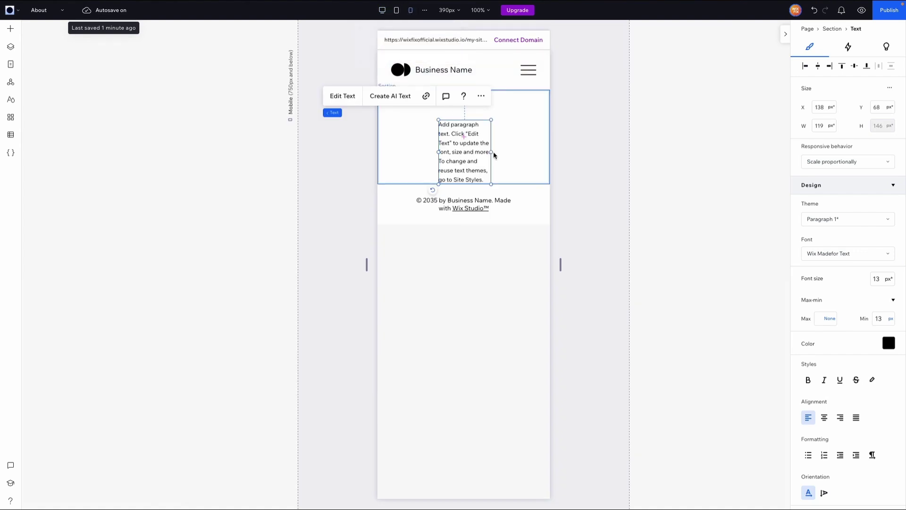
{"action": "left_click_drag", "start_coordinate": [491, 152], "coordinate": [533, 150]}
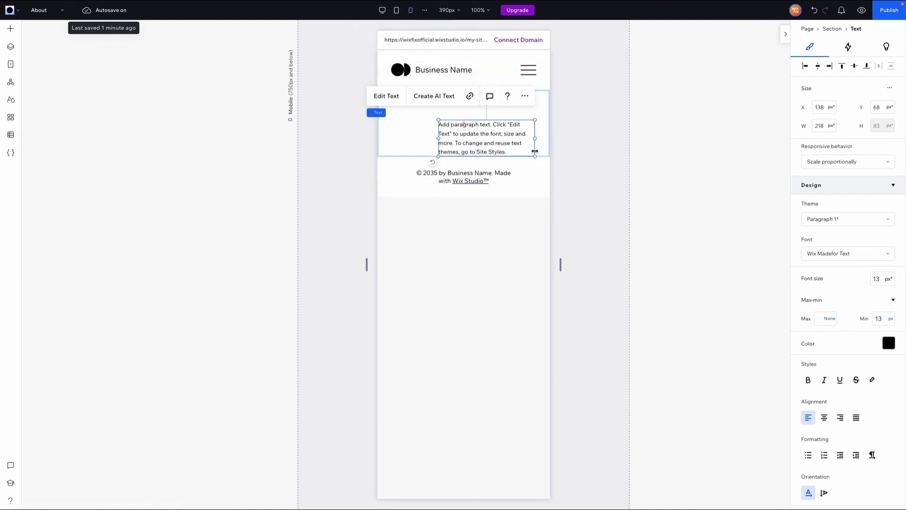
{"action": "left_click", "coordinate": [385, 13]}
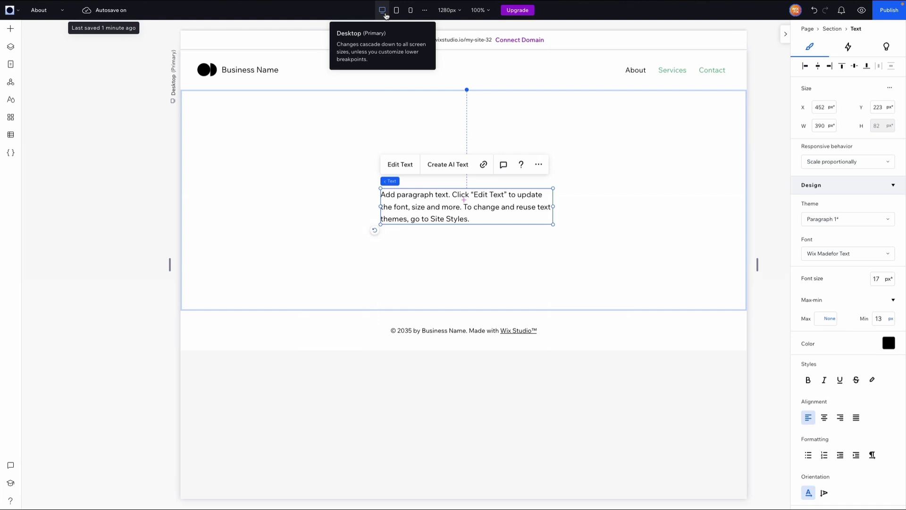
- Clear the paragraph's minimum font size back to None
{"action": "left_click", "coordinate": [887, 318]}
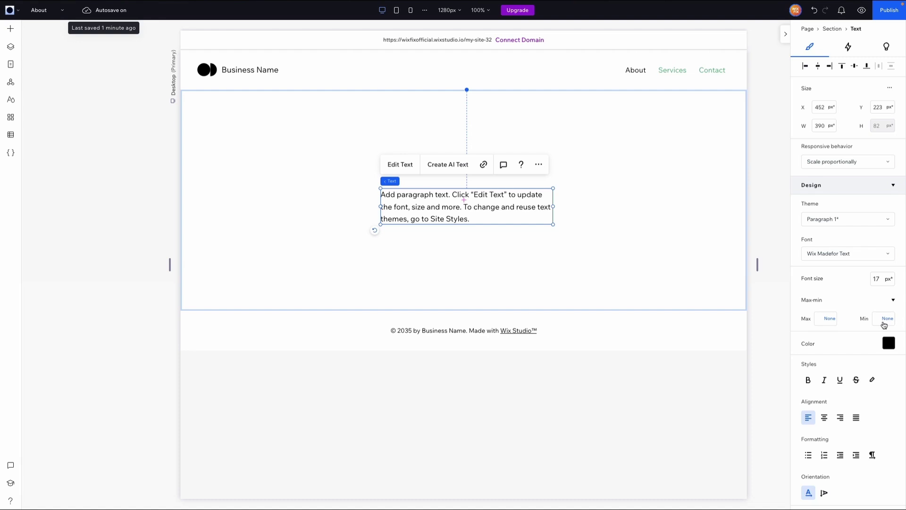
{"action": "left_click", "coordinate": [571, 276]}
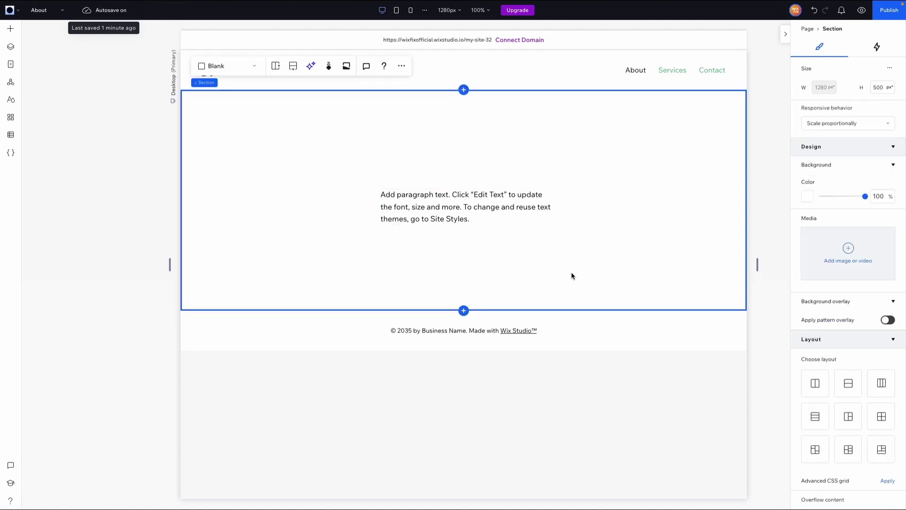
{"action": "left_click", "coordinate": [472, 216]}
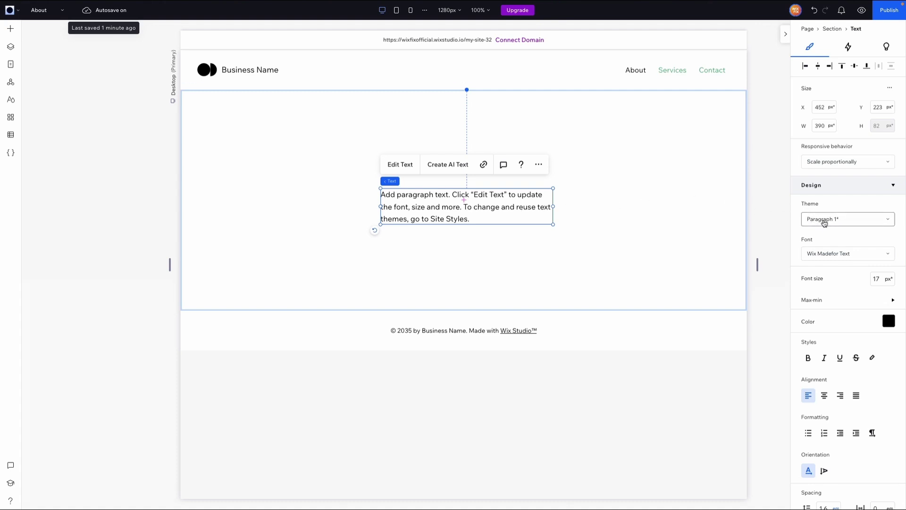
- Give the Paragraph 1 typography theme a 13px minimum and 22px maximum font size, then apply
{"action": "left_click", "coordinate": [13, 100]}
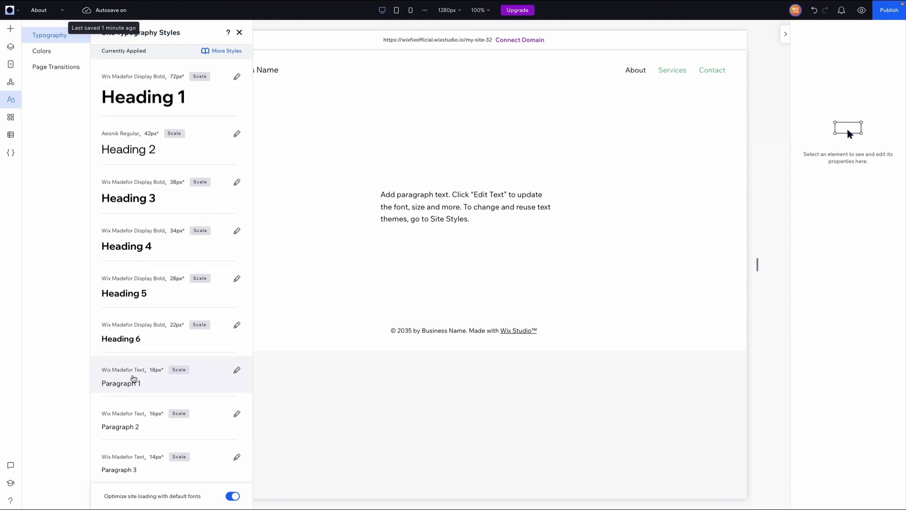
{"action": "left_click", "coordinate": [147, 381]}
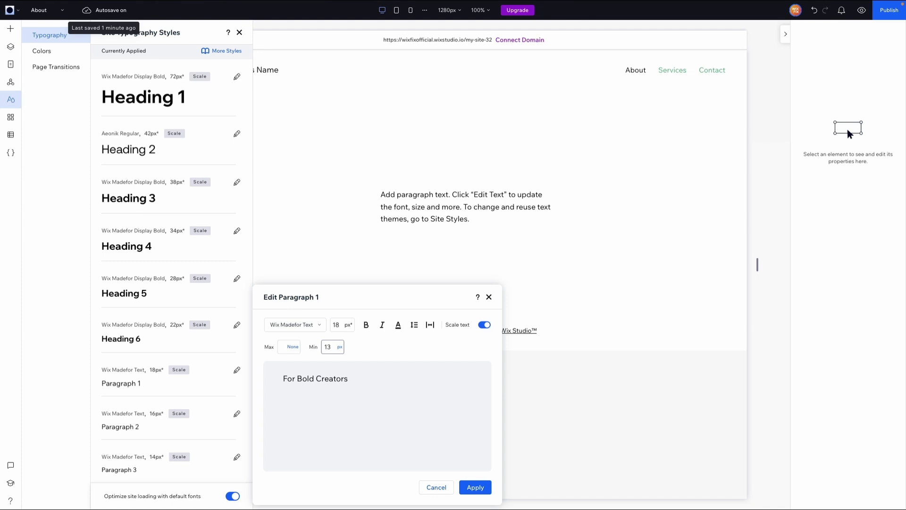
{"action": "left_click", "coordinate": [326, 362]}
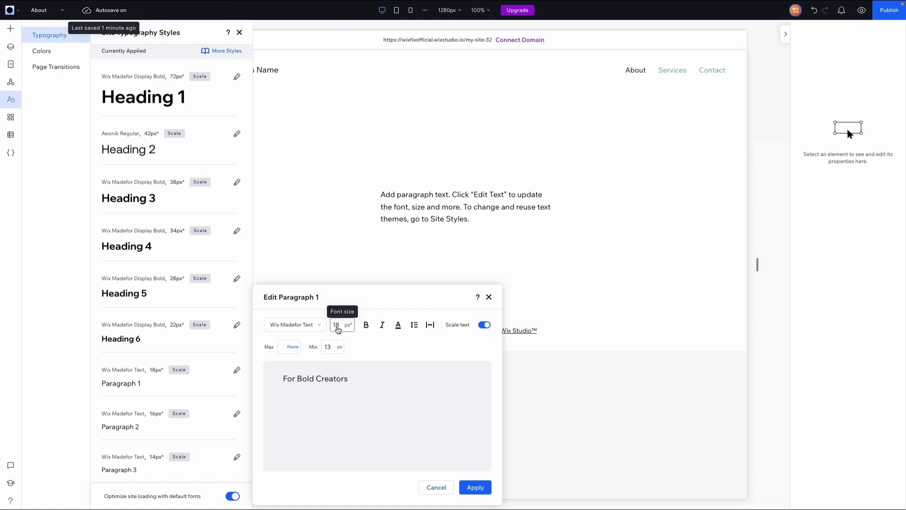
{"action": "left_click", "coordinate": [283, 347]}
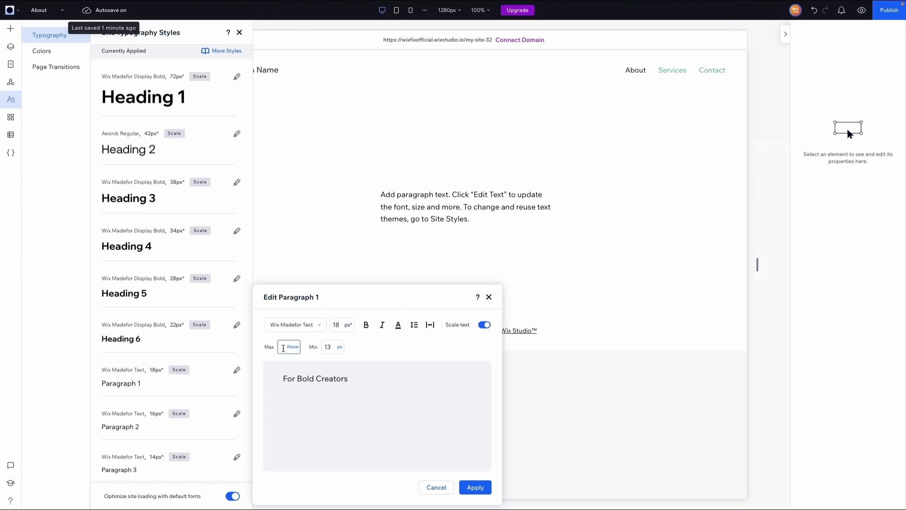
{"action": "left_click", "coordinate": [357, 352]}
{"action": "left_click", "coordinate": [475, 487]}
{"action": "left_click", "coordinate": [422, 197]}
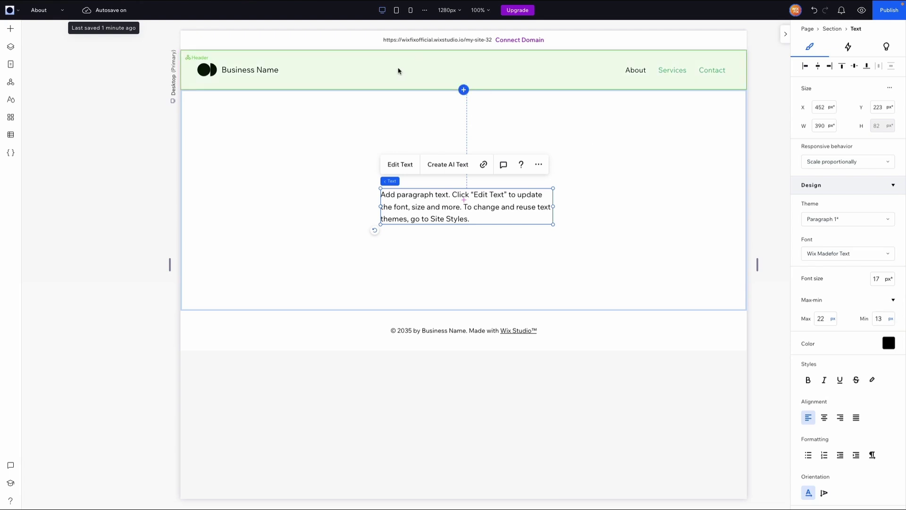
- Widen the canvas to test scaling, then move the paragraph up and left in the Mobile layout
{"action": "left_click_drag", "start_coordinate": [168, 265], "coordinate": [26, 277]}
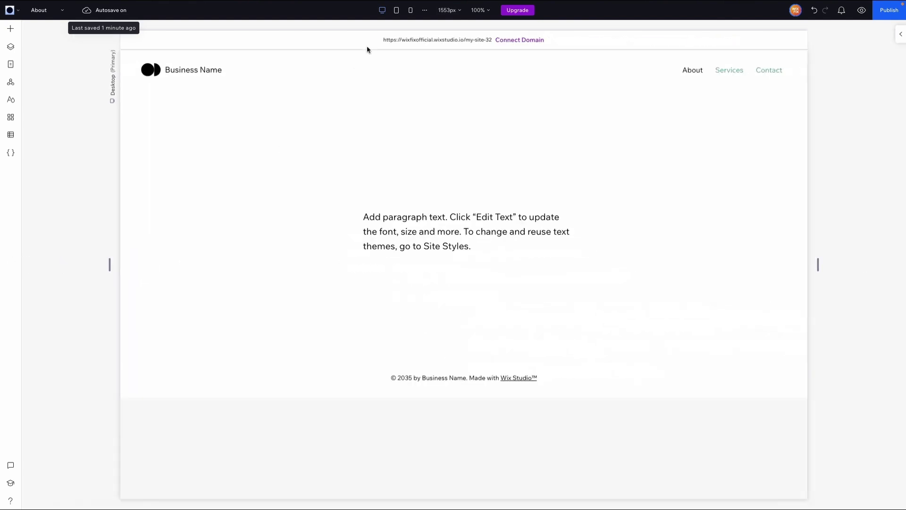
{"action": "left_click", "coordinate": [411, 10]}
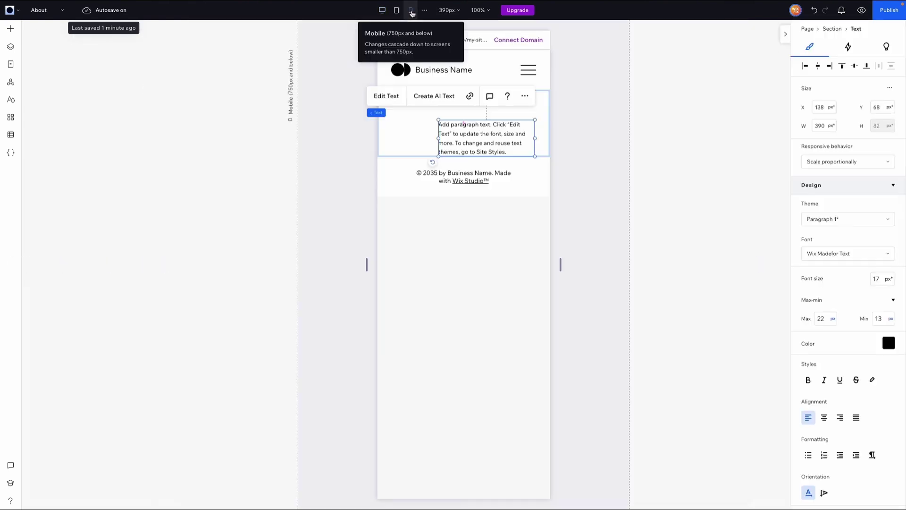
{"action": "left_click_drag", "start_coordinate": [473, 142], "coordinate": [450, 126]}
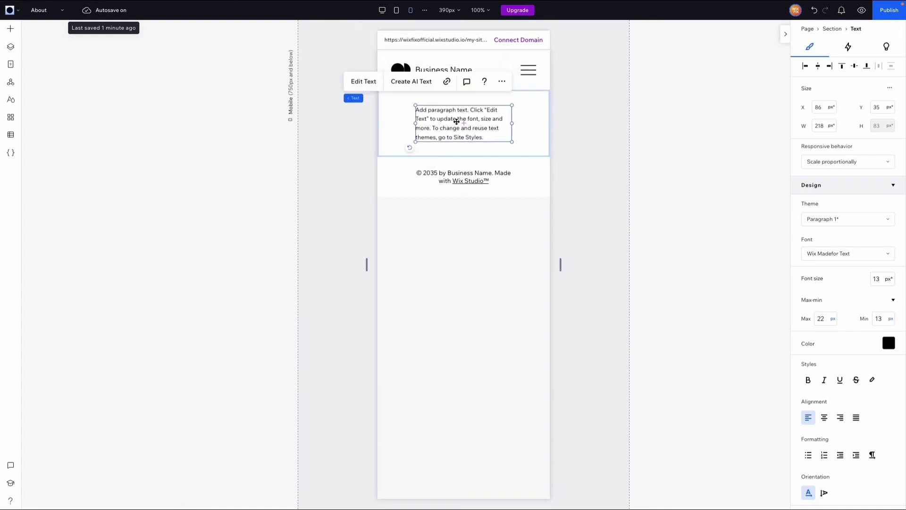
{"action": "left_click", "coordinate": [382, 10]}
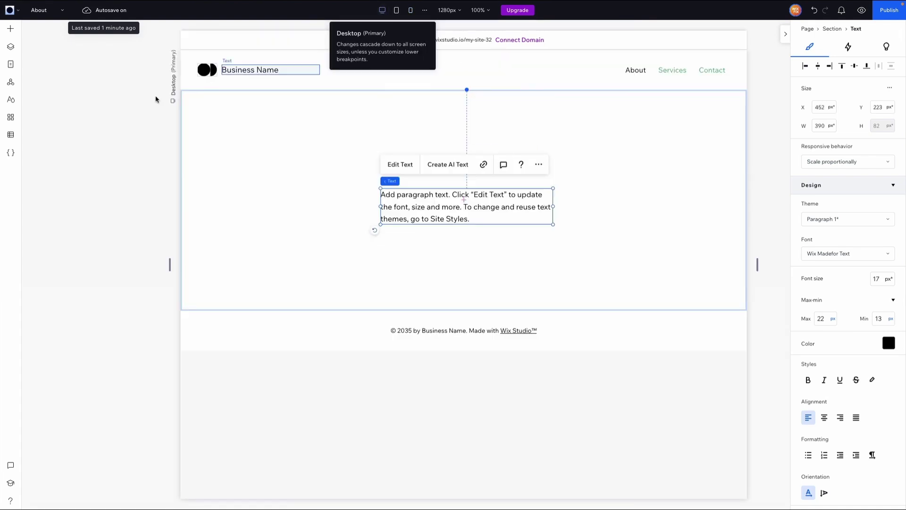
- Drag a second Paragraph 1 text box onto the lower right of the section
{"action": "left_click", "coordinate": [11, 32]}
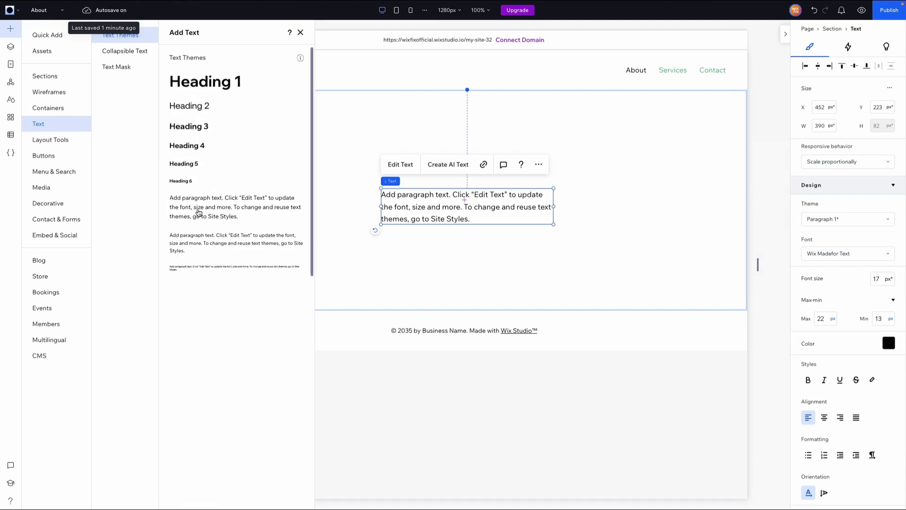
{"action": "left_click_drag", "start_coordinate": [199, 212], "coordinate": [603, 254]}
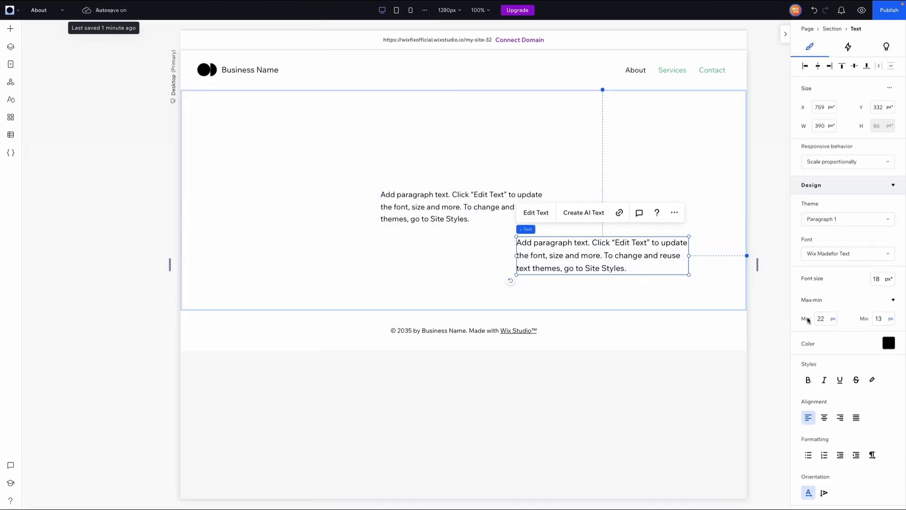